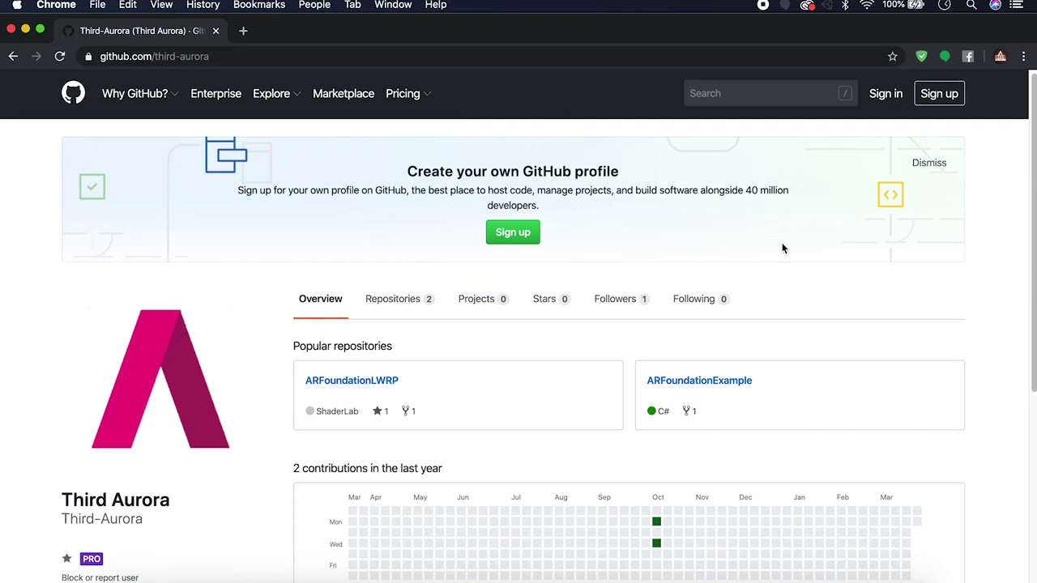
Open the ARFoundationExample repository from the GitHub profile and show its clone options
left_click(722, 386)
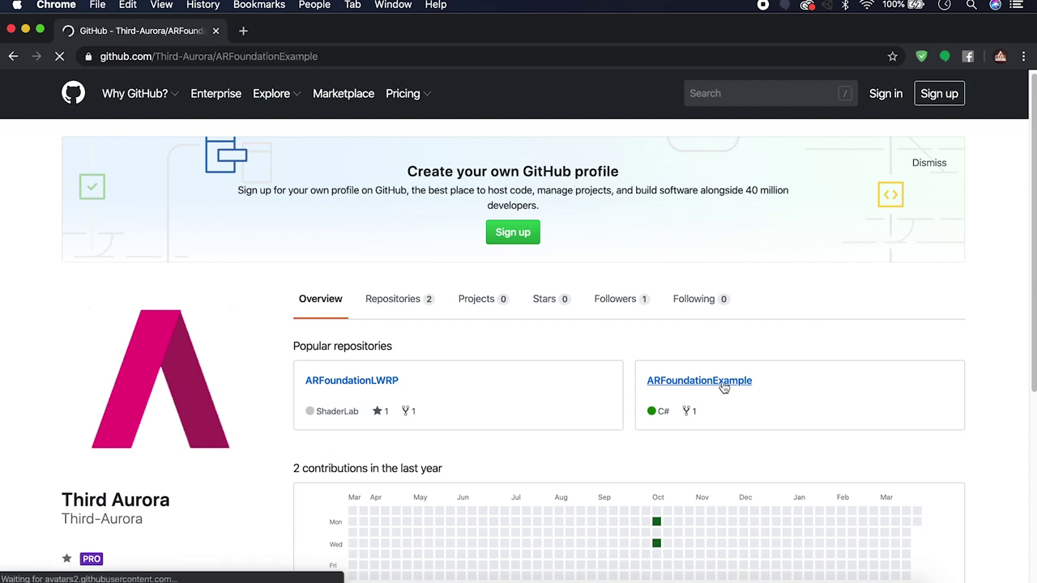
left_click(819, 449)
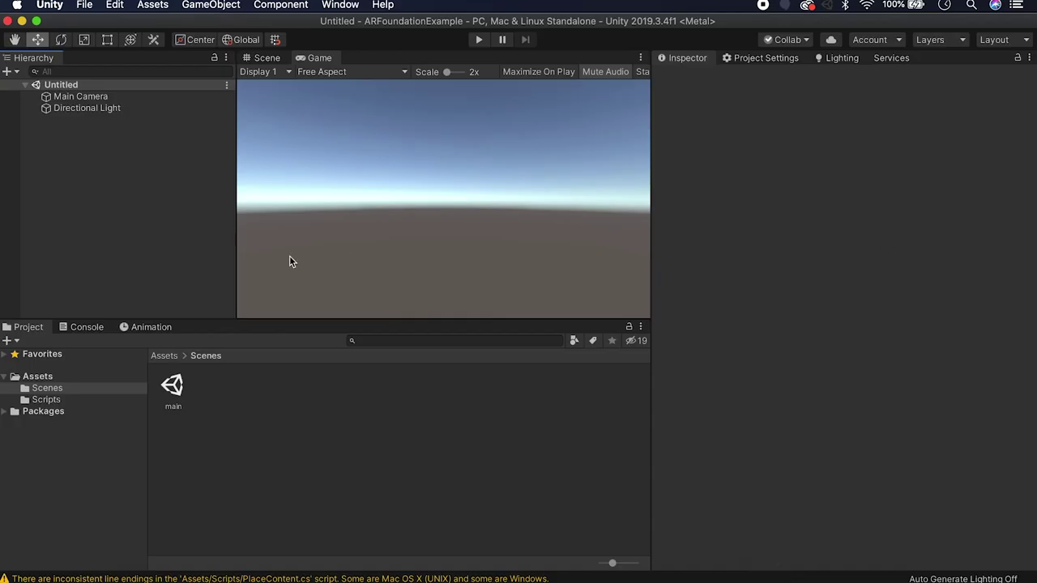
Widen the Game view, load the main scene from Assets/Scenes, and open Build Settings
left_click_drag(650, 197, 734, 197)
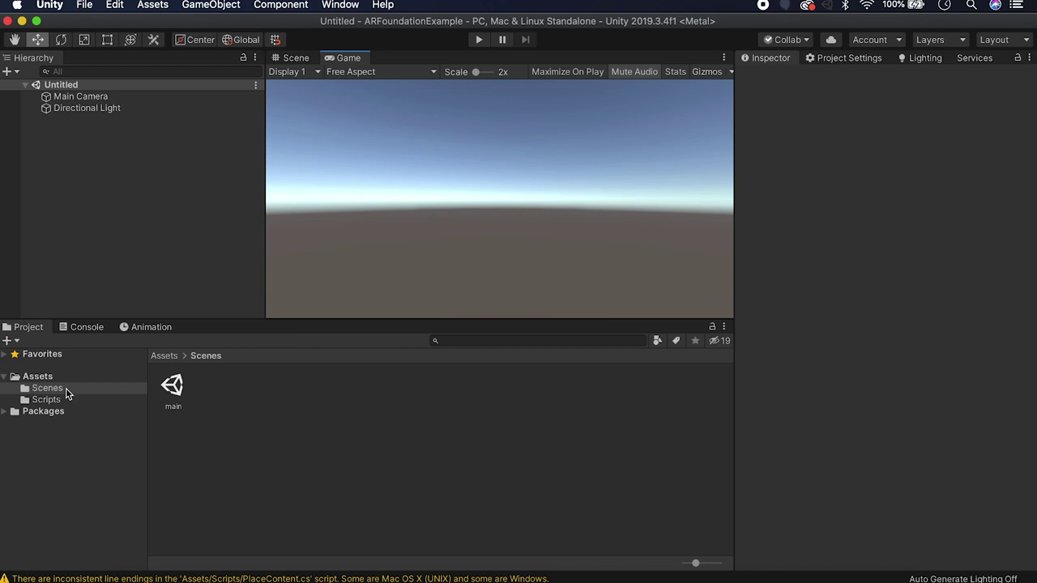
double_click(172, 408)
left_click(85, 6)
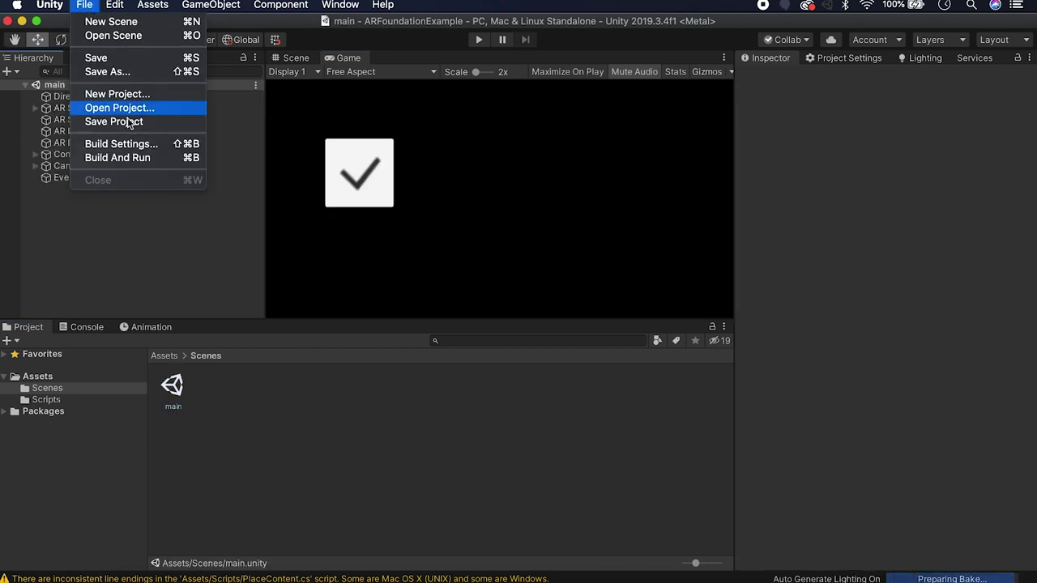
left_click(80, 143)
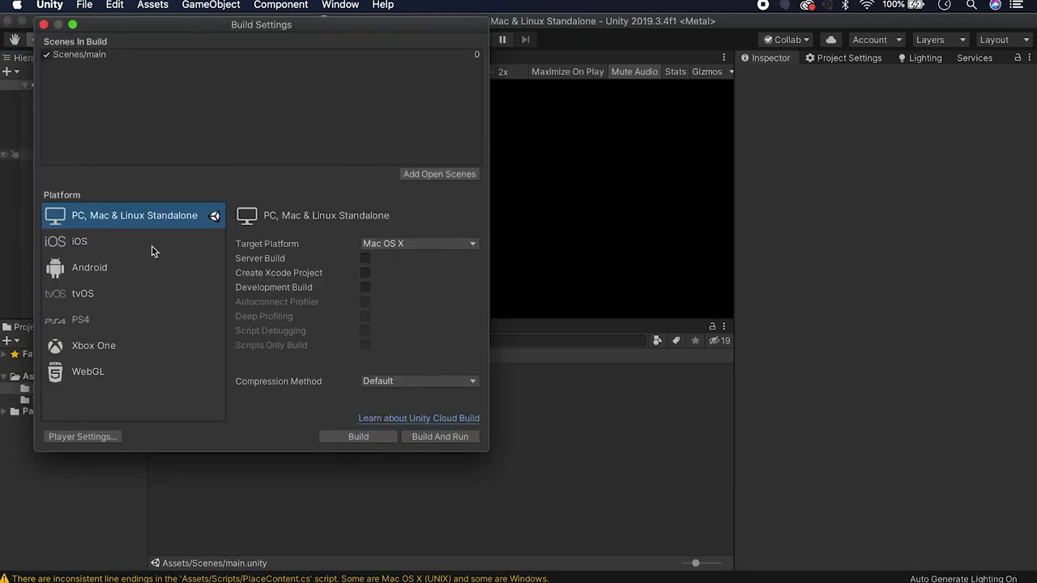
Switch the build platform to Android and set the package name to com.matt.ARGraphTest
left_click(136, 264)
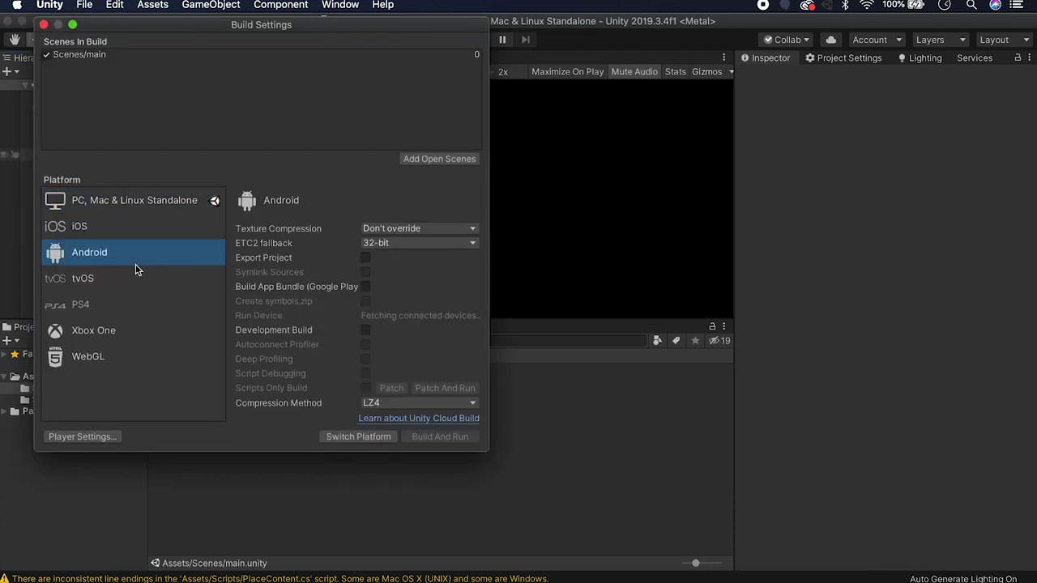
left_click(364, 438)
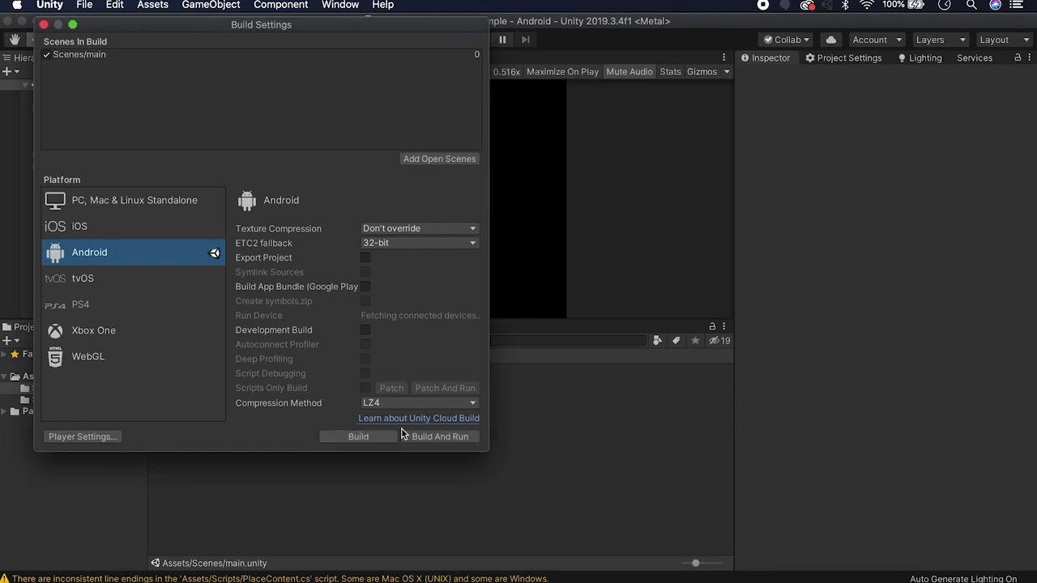
left_click(101, 439)
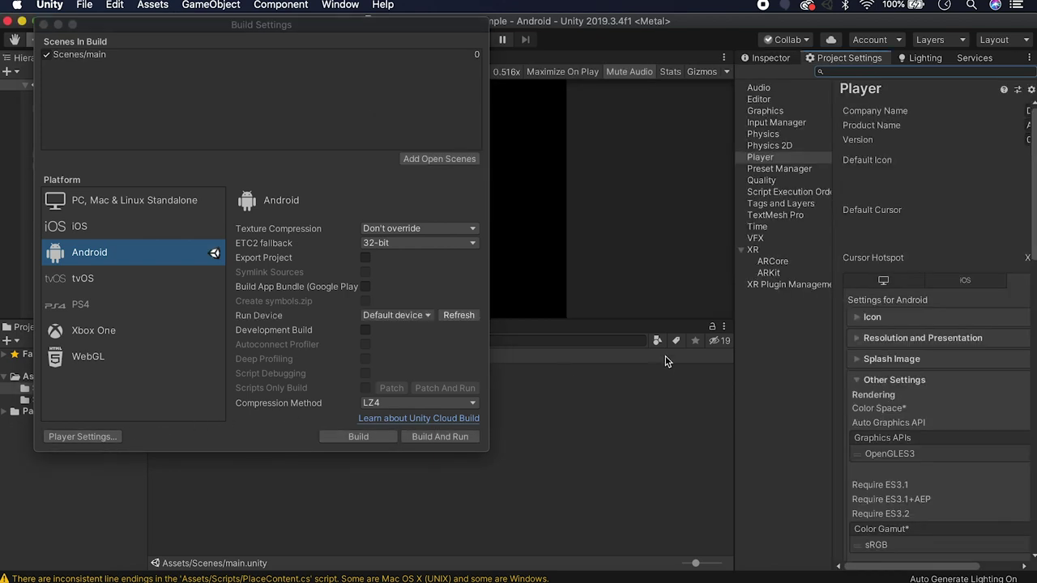
scroll(823, 394, "down", 1)
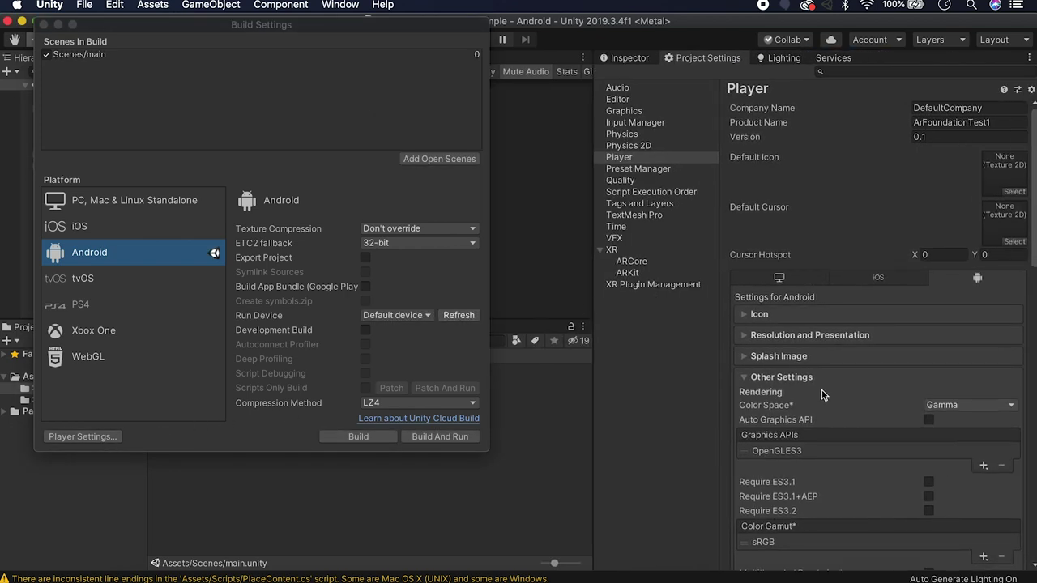
scroll(938, 347, "down", 10)
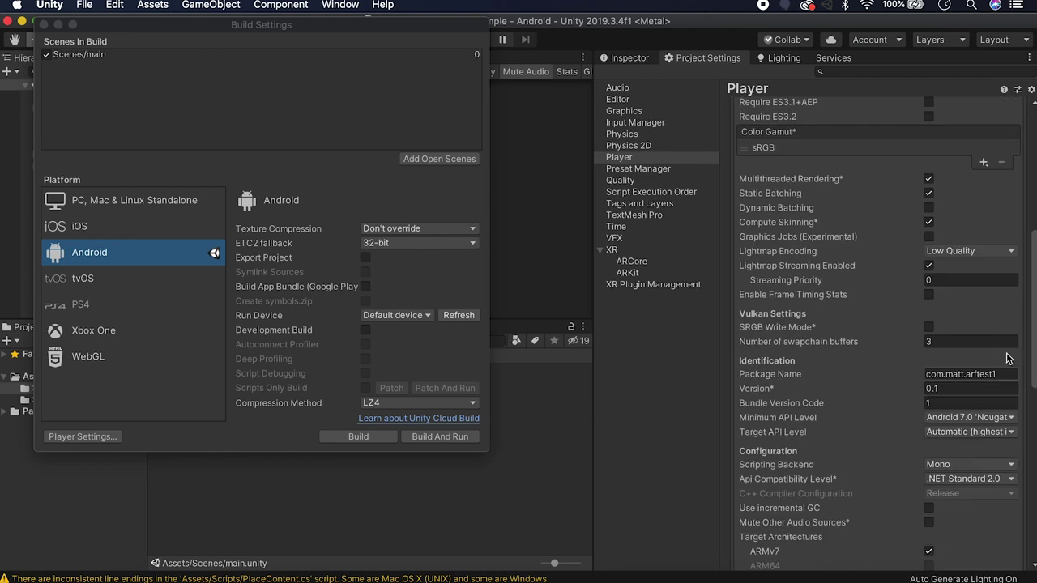
left_click(1005, 380)
left_click_drag(1004, 379, 906, 376)
type("com.matt.")
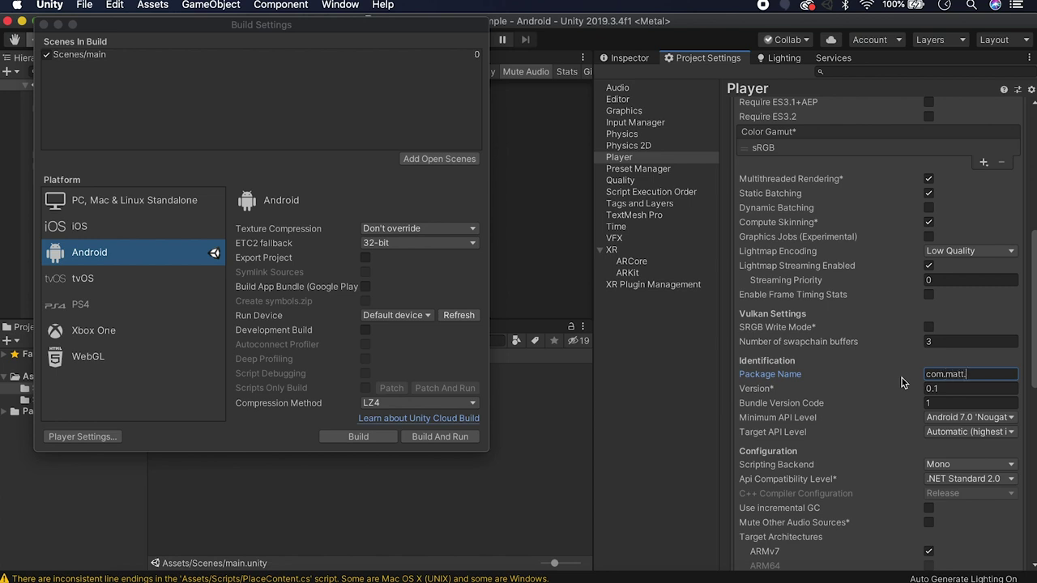
type("ARGraphTest")
left_click(689, 396)
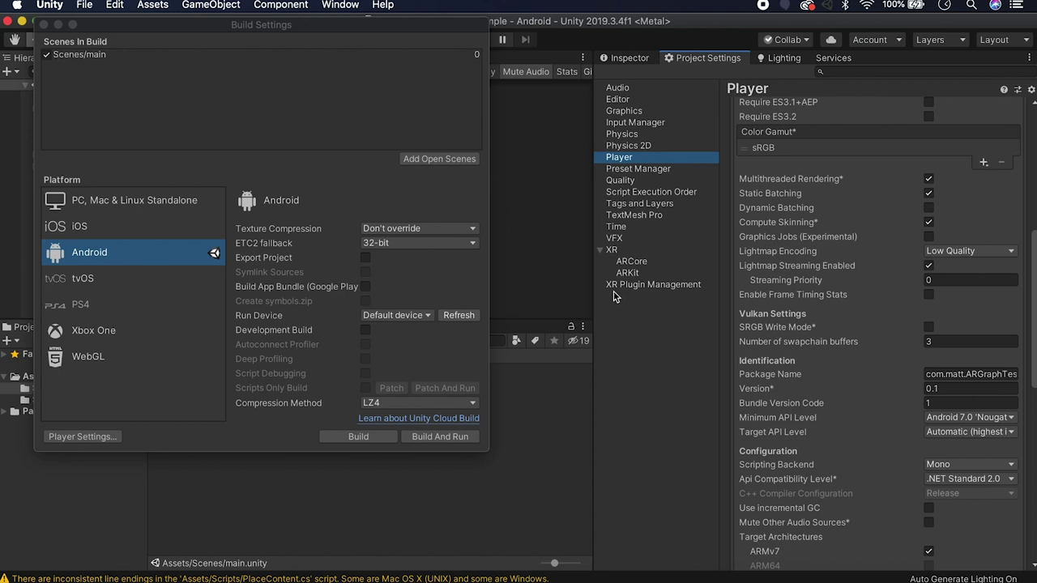
left_click_drag(593, 297, 752, 296)
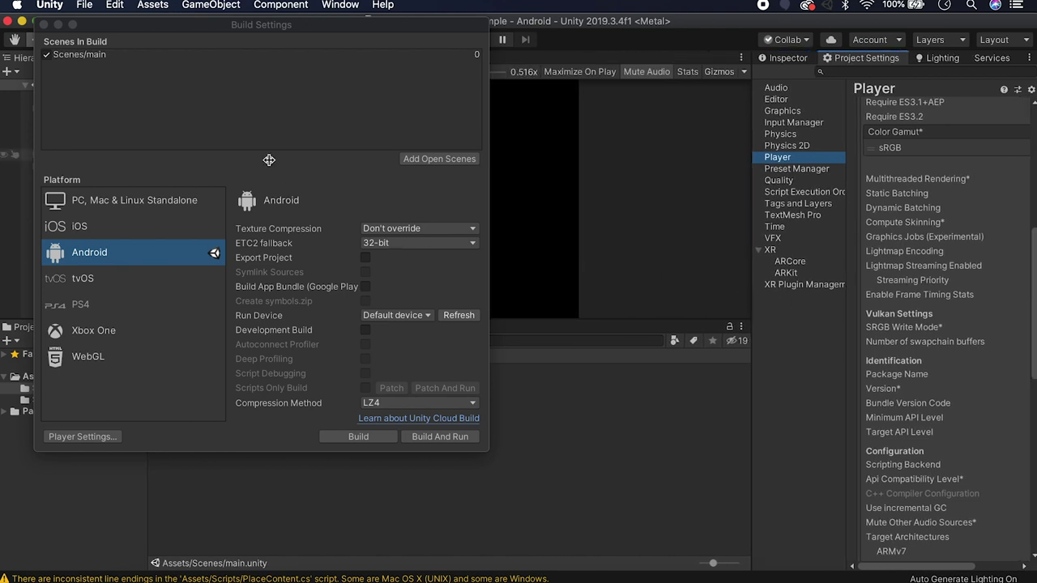
Close Build Settings and create an empty GameObject under ContentParent, above the Cube
left_click(43, 24)
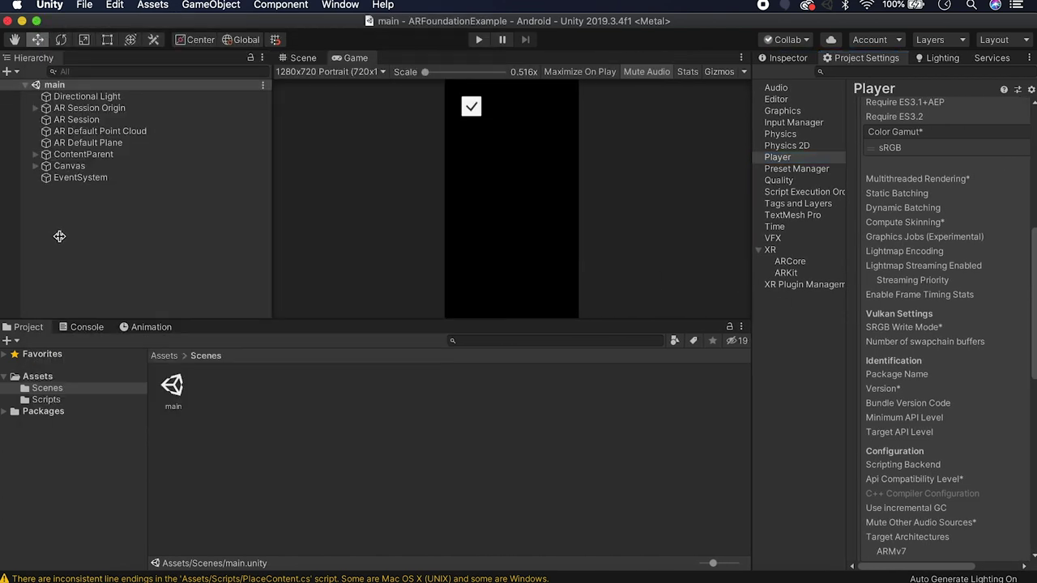
left_click(310, 58)
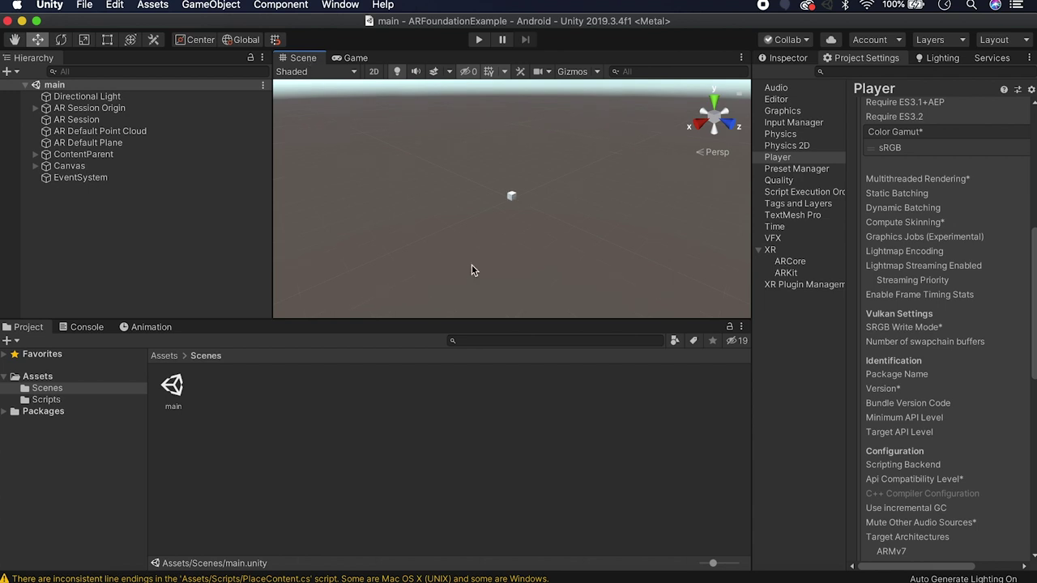
scroll(471, 267, "up", 5)
left_click_drag(450, 180, 526, 205, "alt")
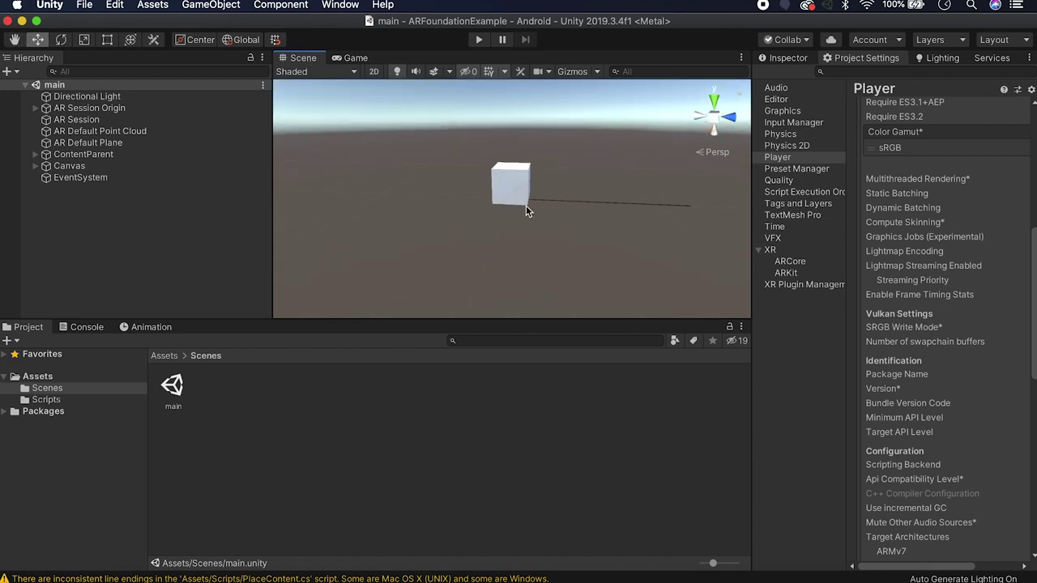
scroll(525, 205, "up", 2)
left_click_drag(532, 162, 552, 174, "alt")
left_click(43, 156)
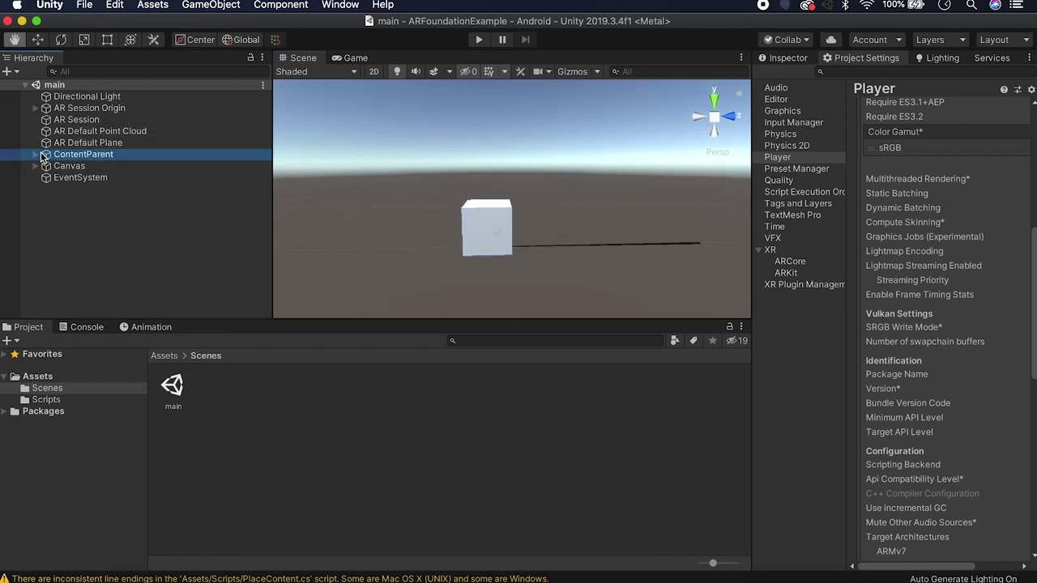
left_click(35, 154)
right_click(76, 167)
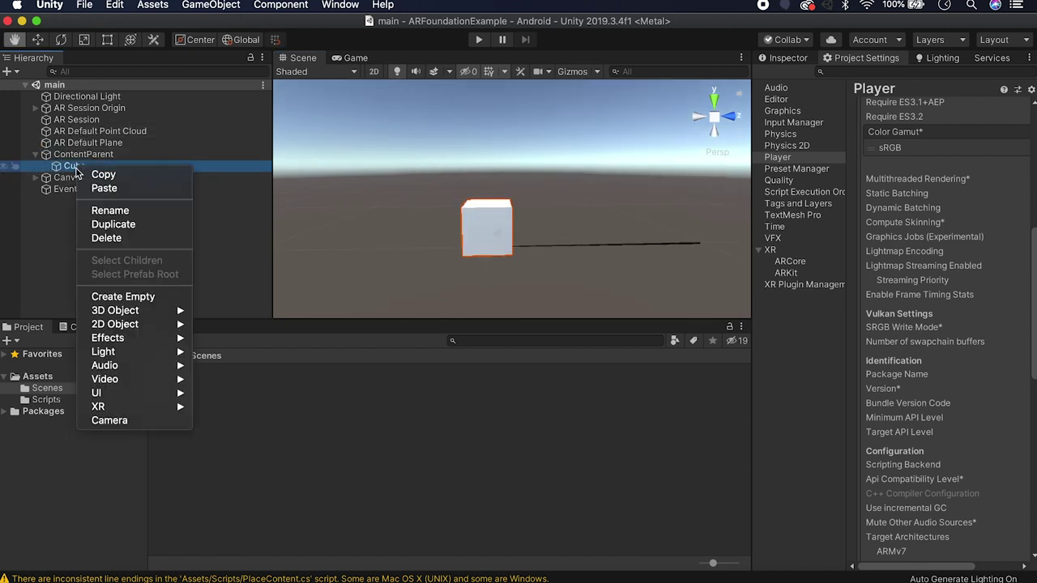
left_click(157, 297)
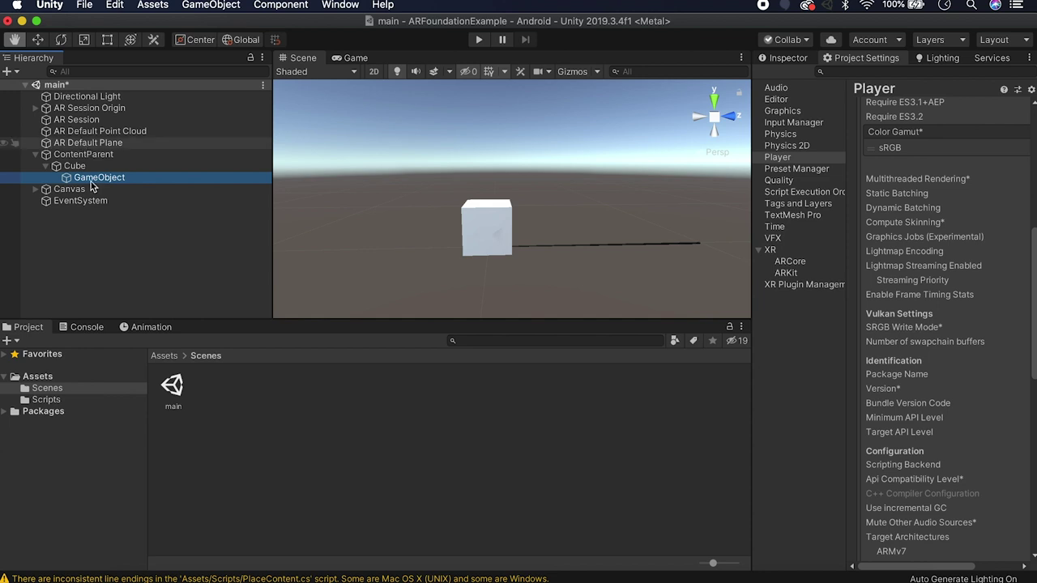
left_click_drag(84, 176, 85, 162)
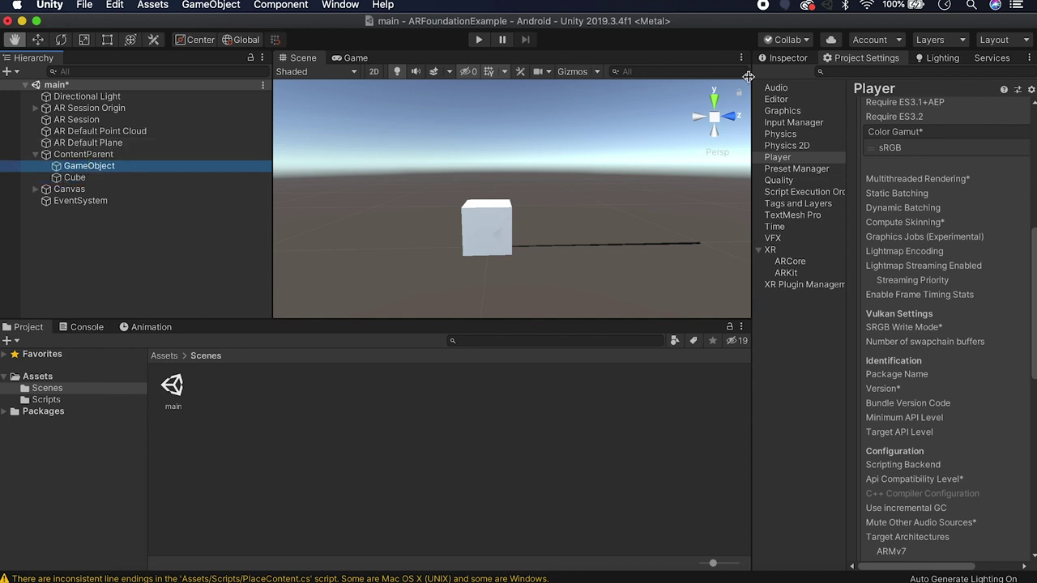
Set the new GameObject's scale to 1, 1, 1 and its position Y to 0
left_click(779, 59)
left_click(891, 163)
type("1")
left_click(941, 163)
type("1")
left_click(998, 162)
type("1")
left_click(946, 132)
type("0")
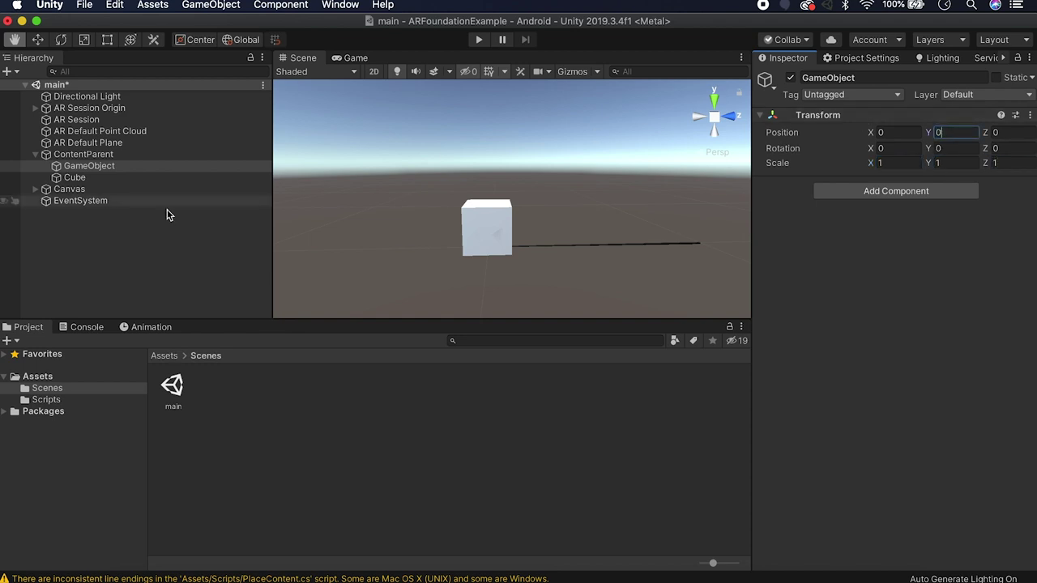
left_click(87, 169)
Rename the new GameObject to GraphParent
left_click(87, 168)
type("Graph")
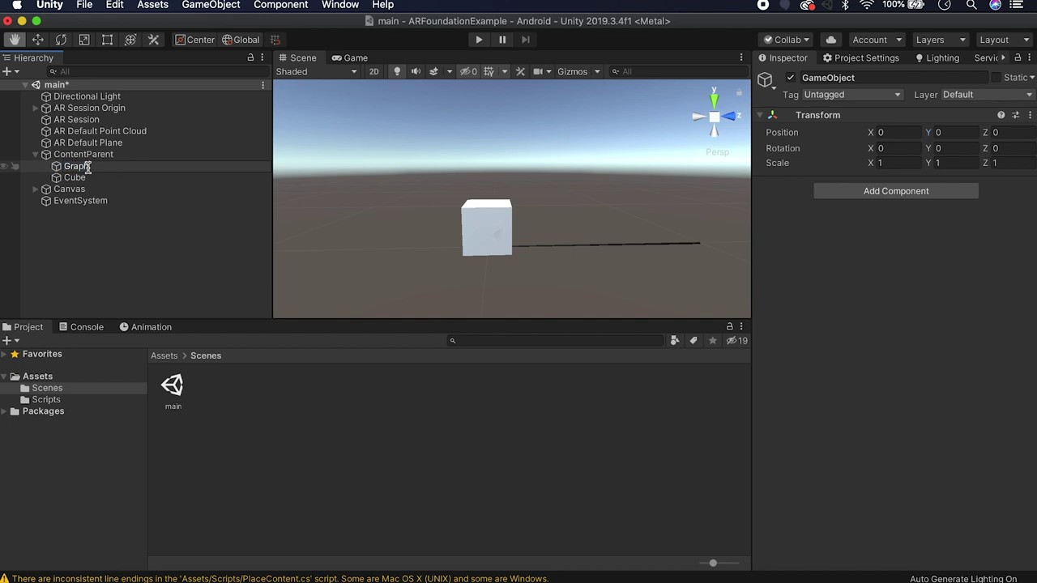
type("Parent")
key("Return")
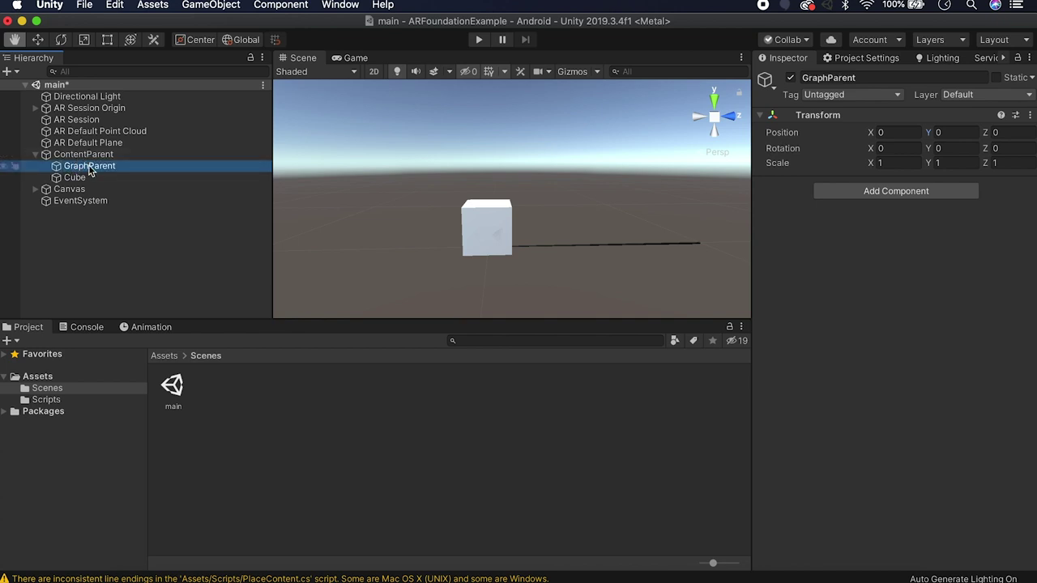
Add an empty child named Tested under GraphParent, save the scene, and open a new Chrome tab
right_click(90, 170)
left_click(156, 281)
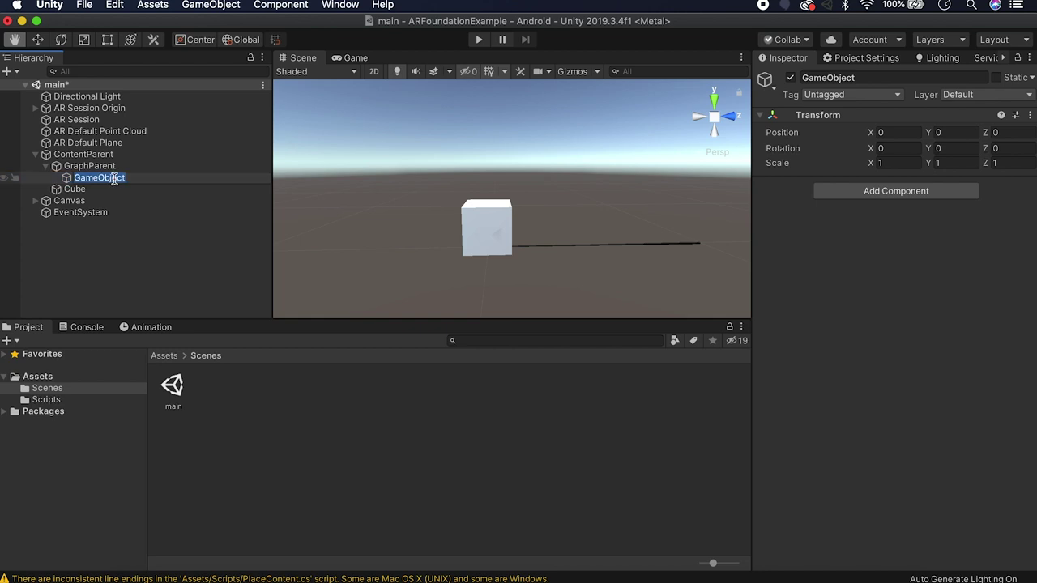
type("Tes")
key("Return")
left_click(105, 167)
left_click(103, 178)
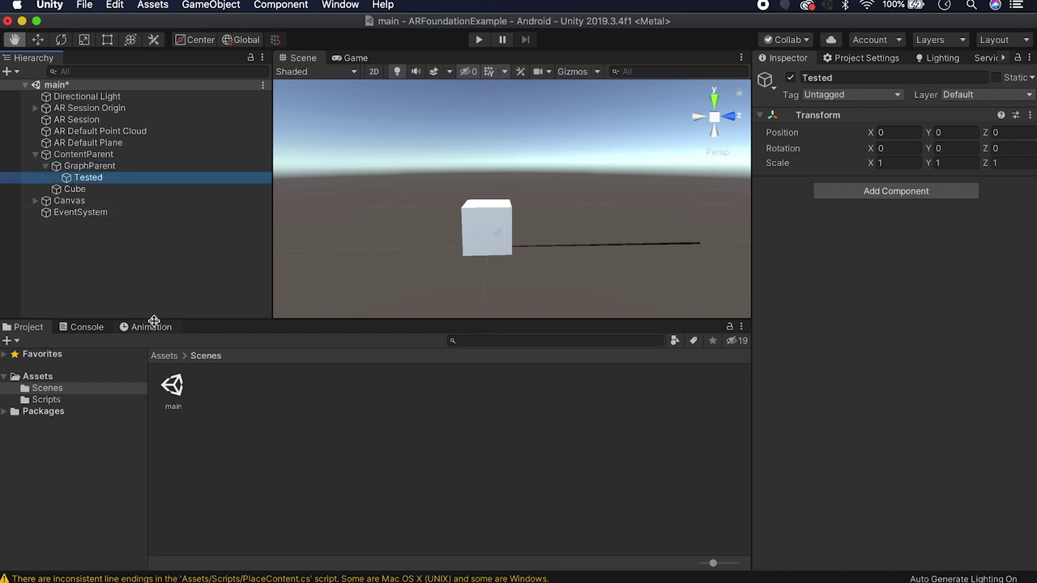
left_click(139, 253)
key("super+s")
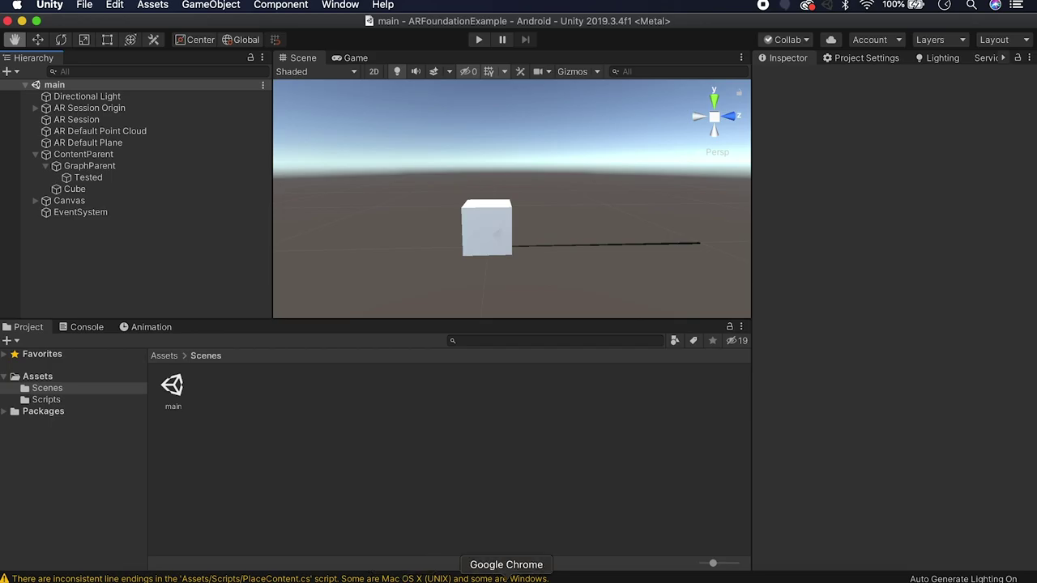
left_click(526, 577)
left_click(245, 32)
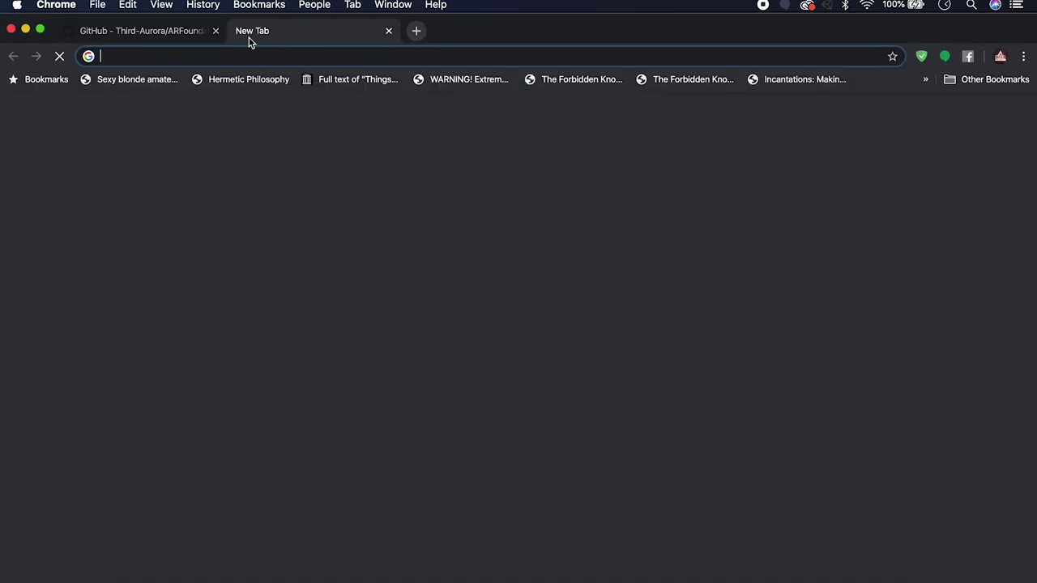
Load coronavirusapi.com and browse its Tested, Positive and Deaths totals down to the CSV downloads
type("cor")
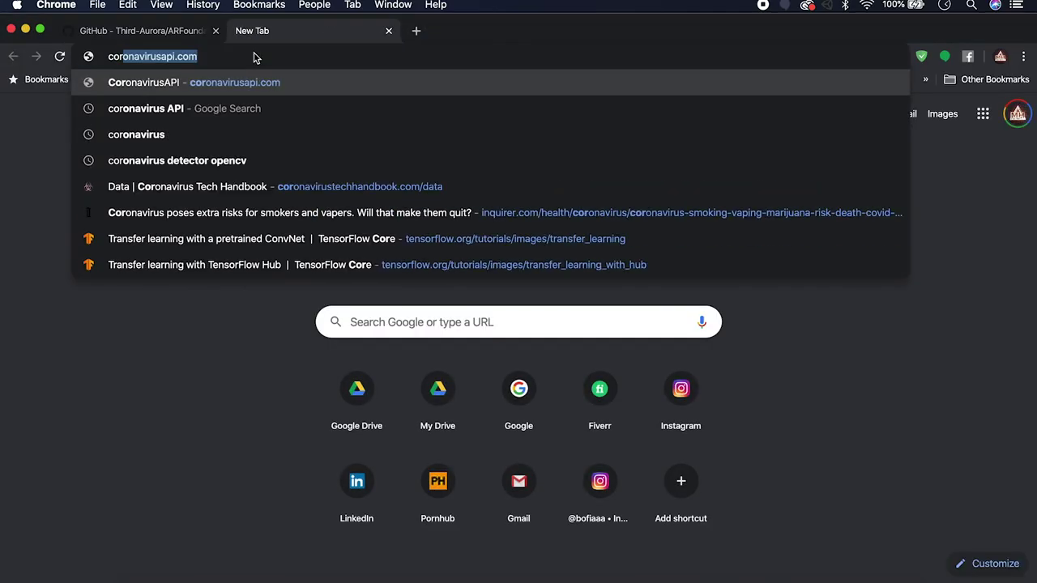
key("Return")
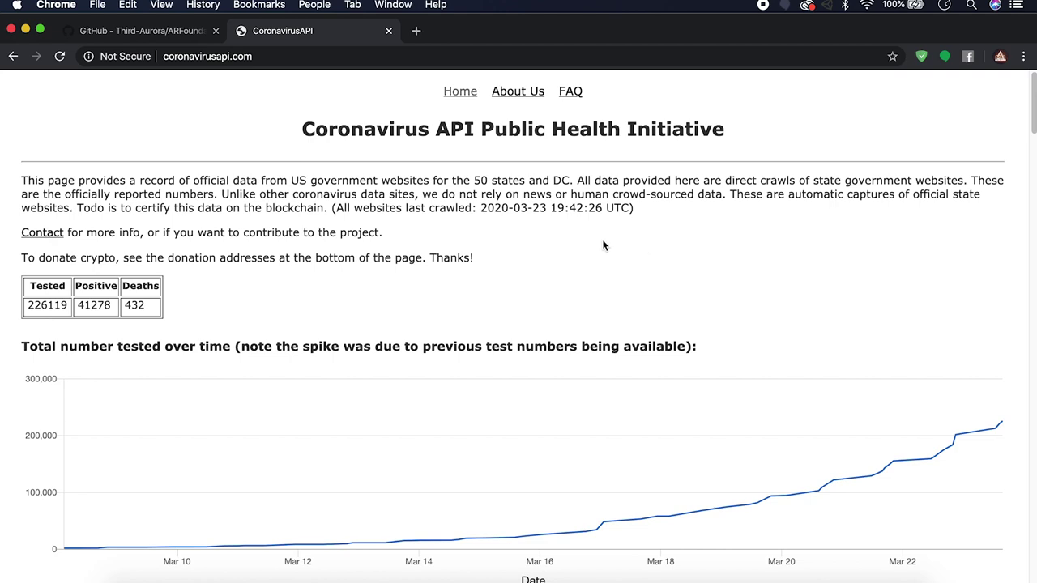
scroll(522, 293, "down", 5)
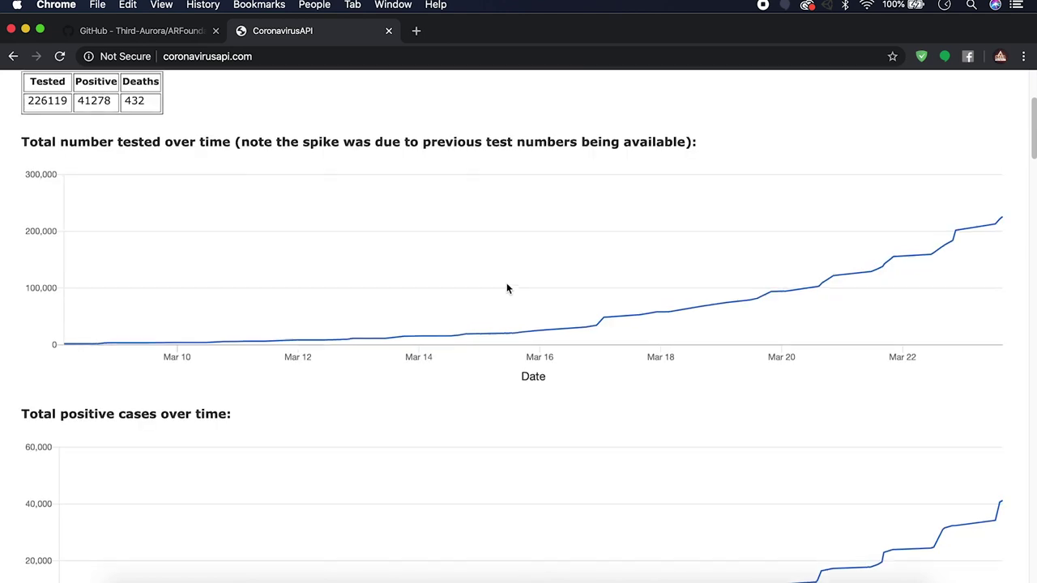
scroll(507, 289, "up", 3)
double_click(45, 202)
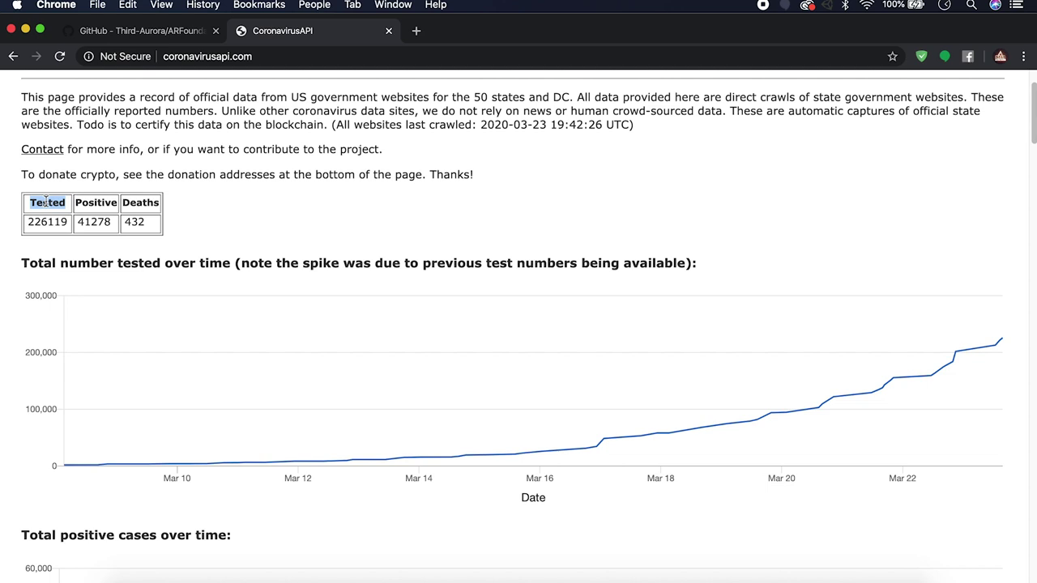
double_click(96, 205)
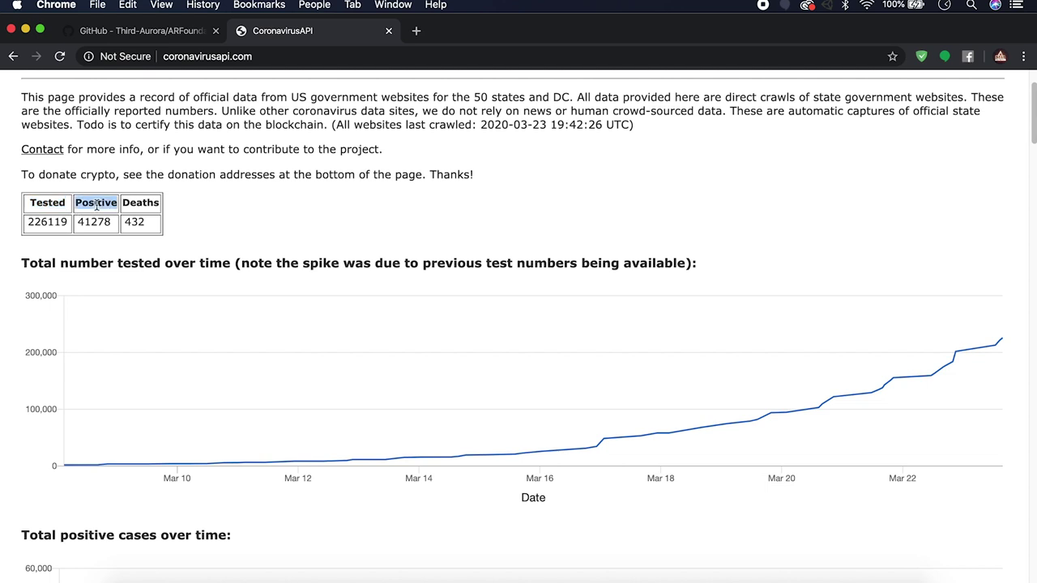
double_click(140, 203)
scroll(376, 304, "down", 10)
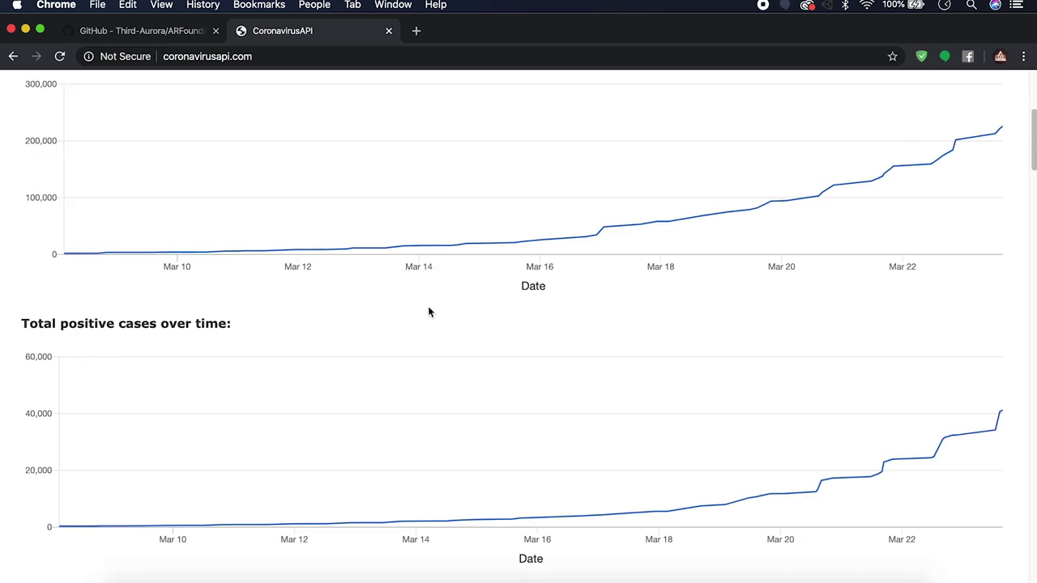
scroll(396, 316, "down", 15)
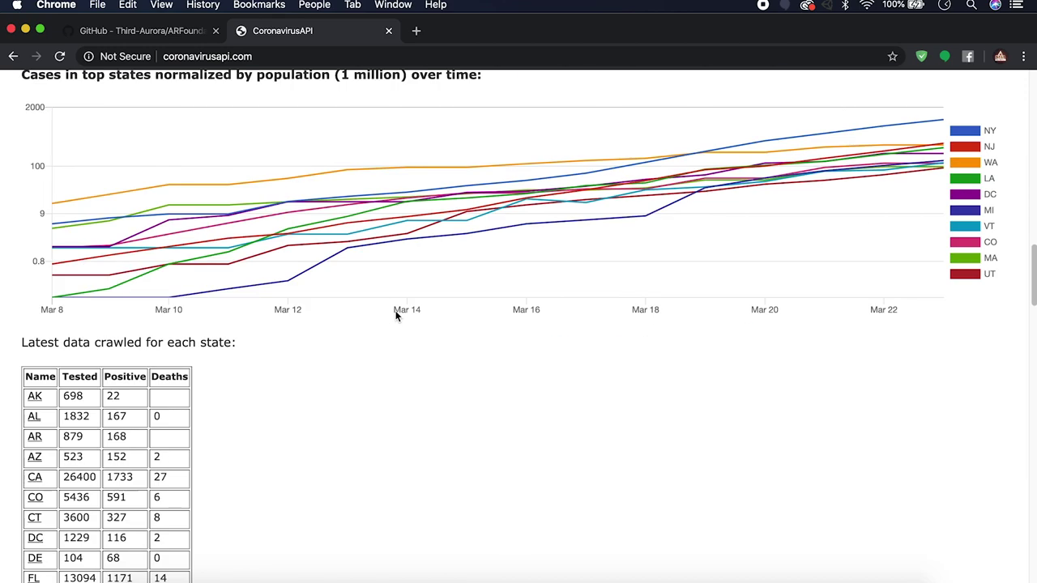
scroll(408, 314, "down", 20)
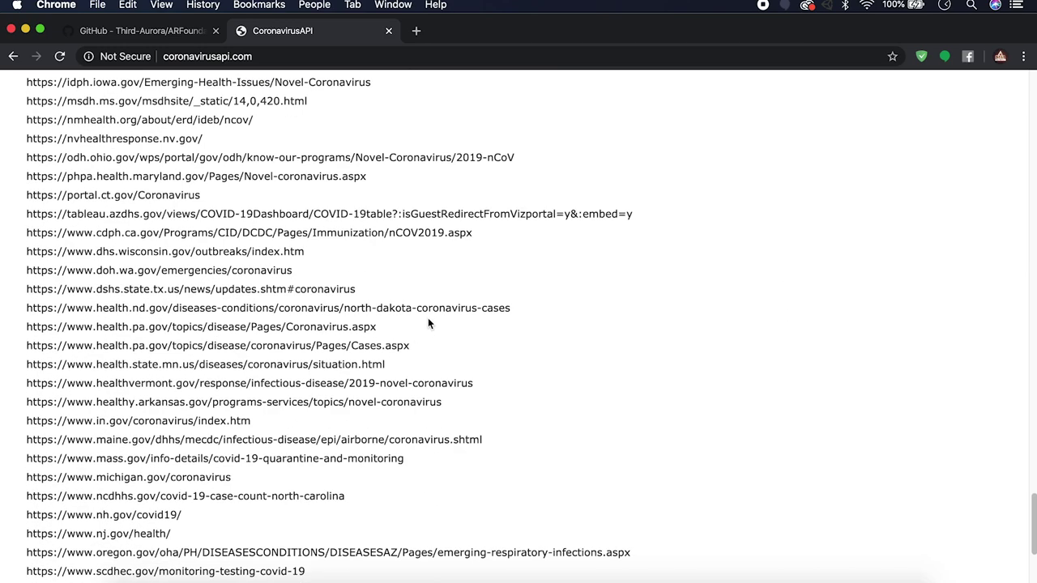
scroll(427, 318, "up", 12)
scroll(427, 317, "up", 3)
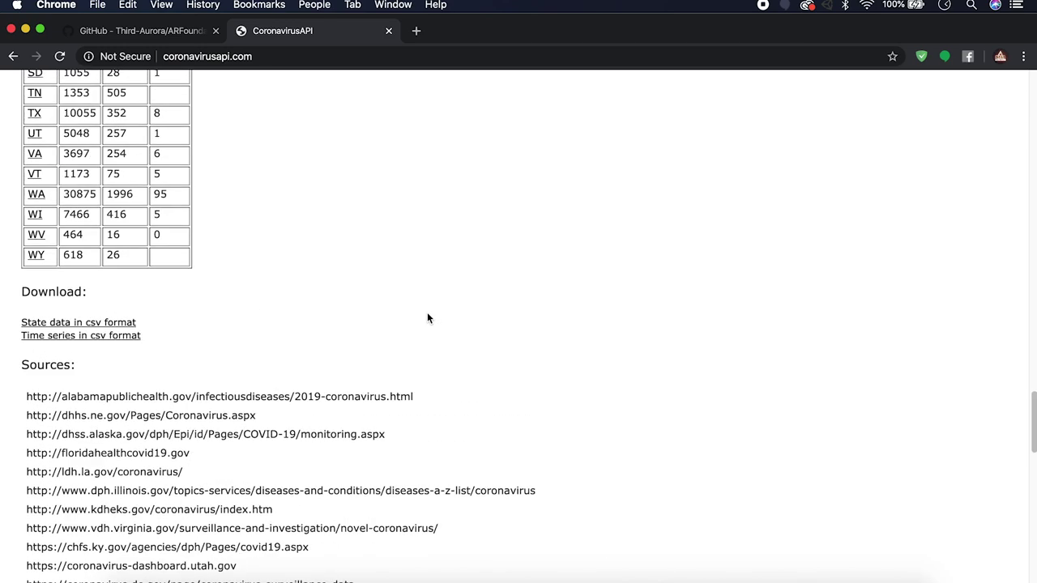
Copy the 'Time series in csv format' link address and minimize Chrome
right_click(127, 333)
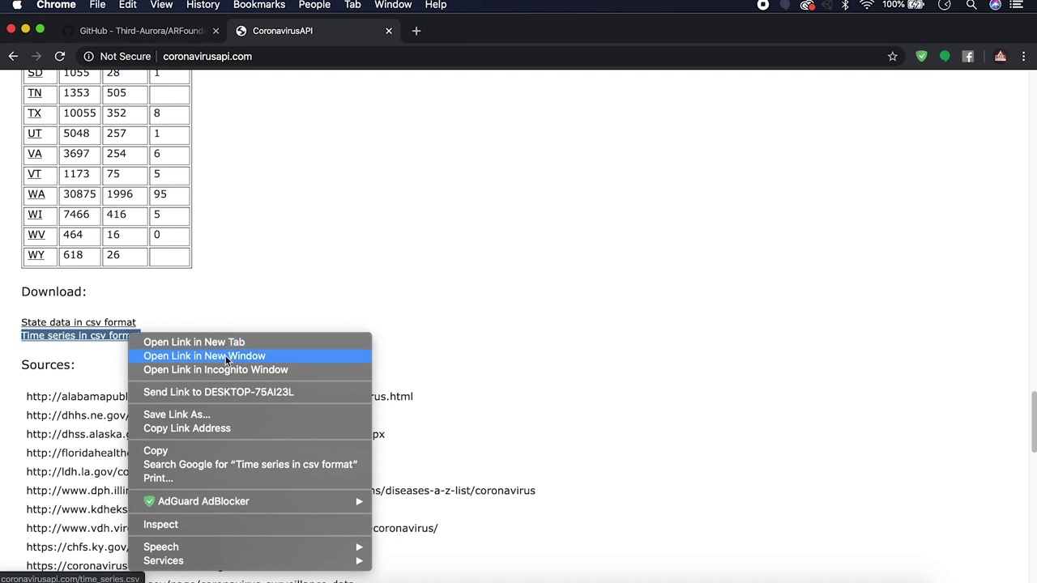
left_click(210, 427)
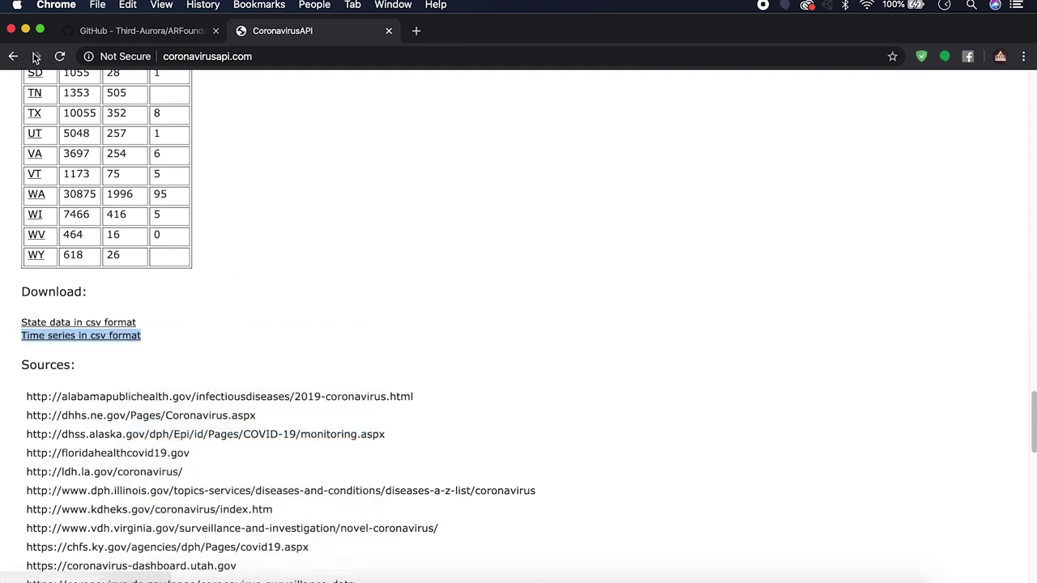
scroll(261, 282, "up", 1)
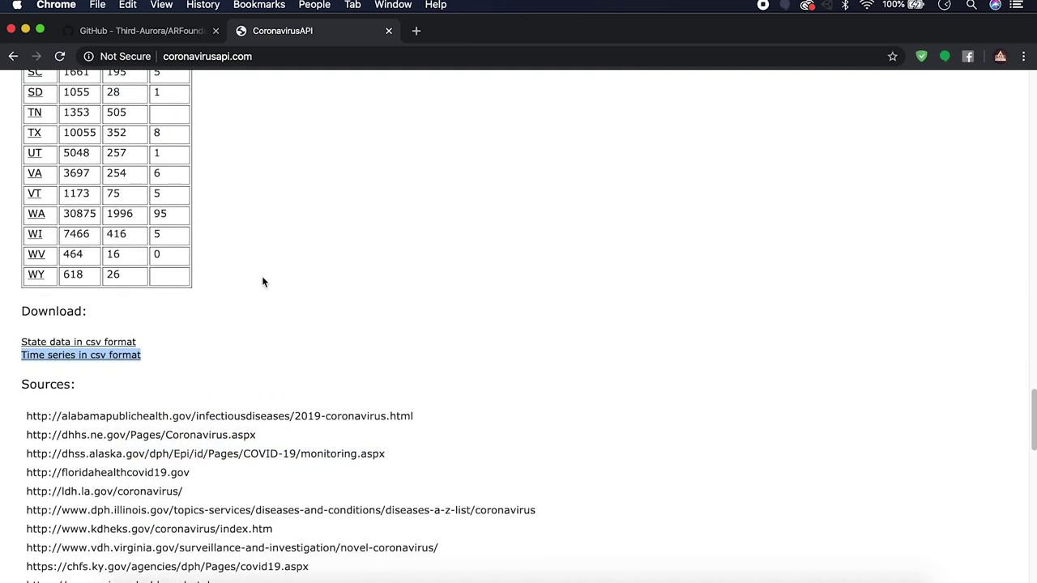
left_click(26, 30)
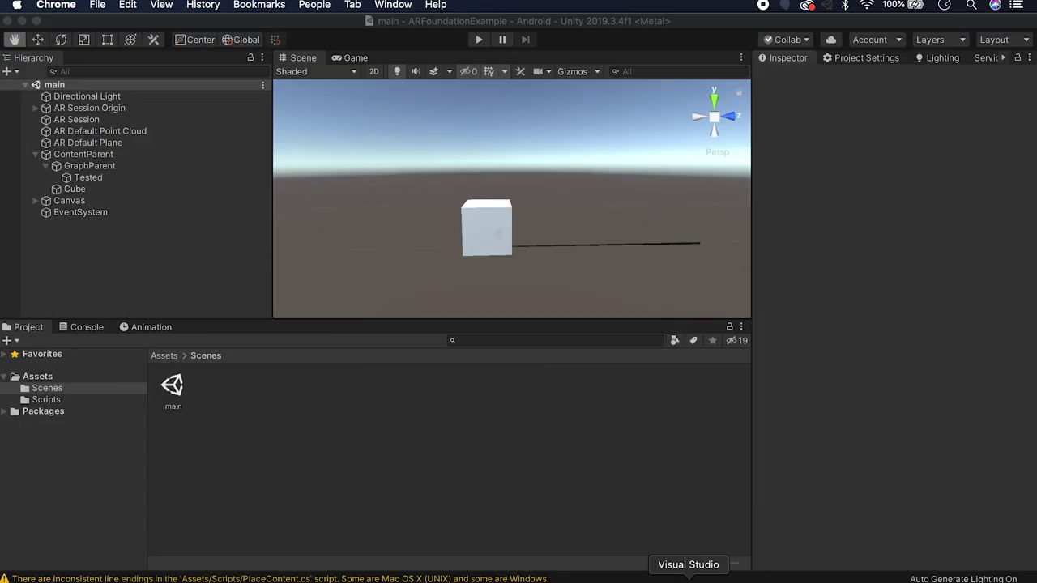
Create a C# script named API in Assets/Scripts and open it for editing
left_click(65, 398)
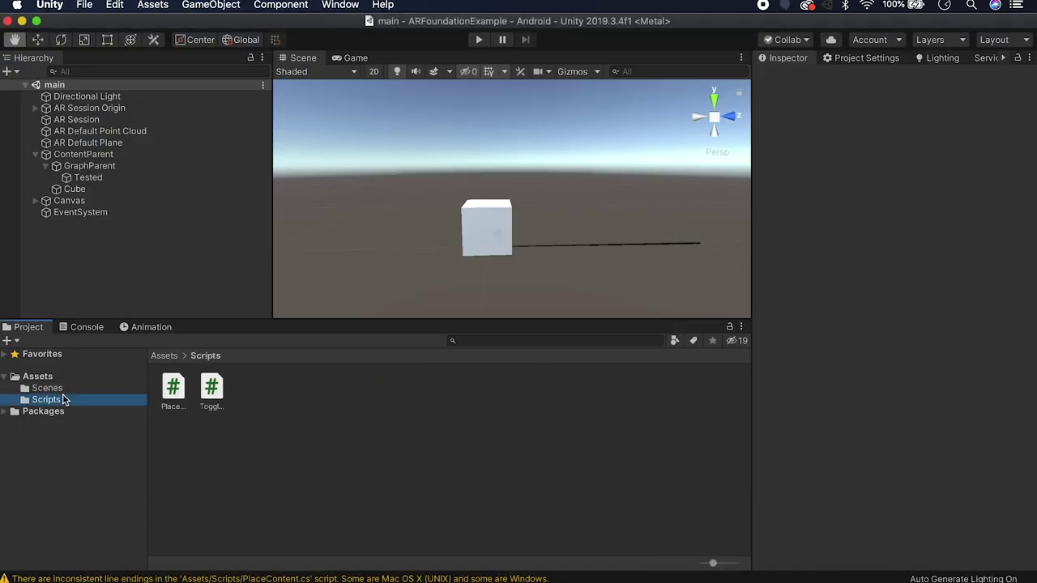
right_click(271, 398)
mouse_move(324, 222)
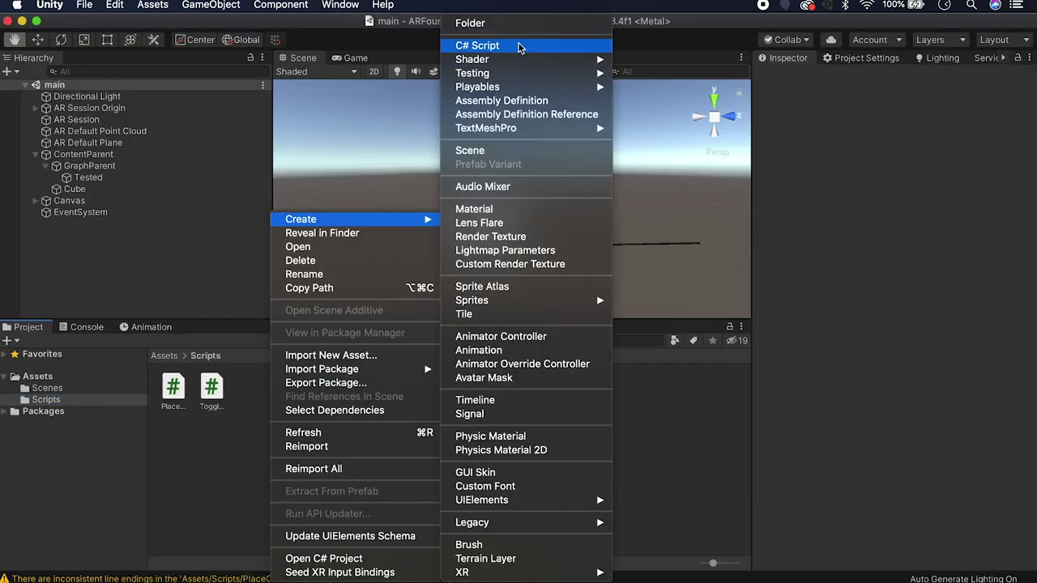
left_click(458, 45)
type("API")
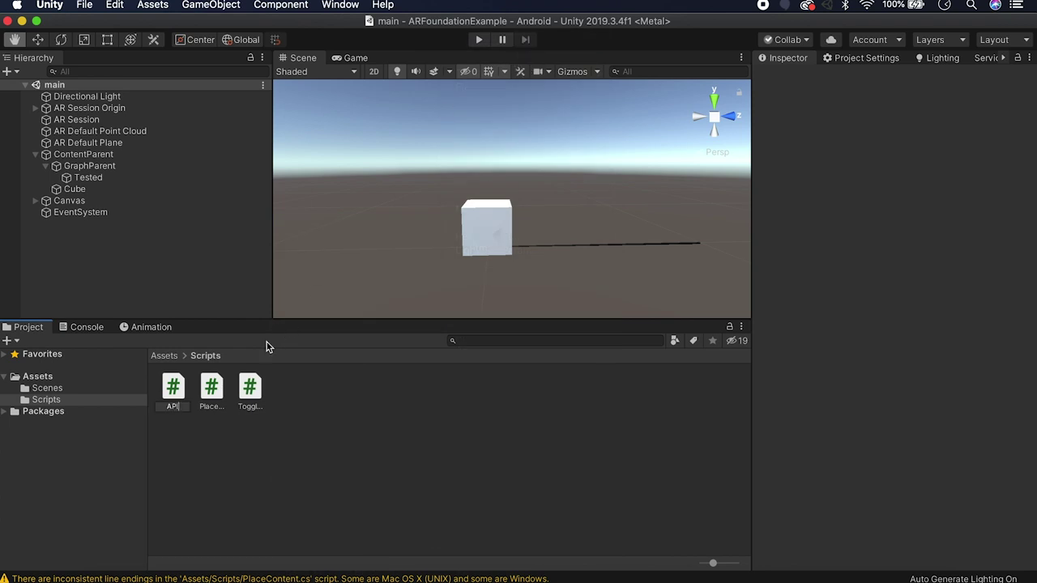
double_click(177, 390)
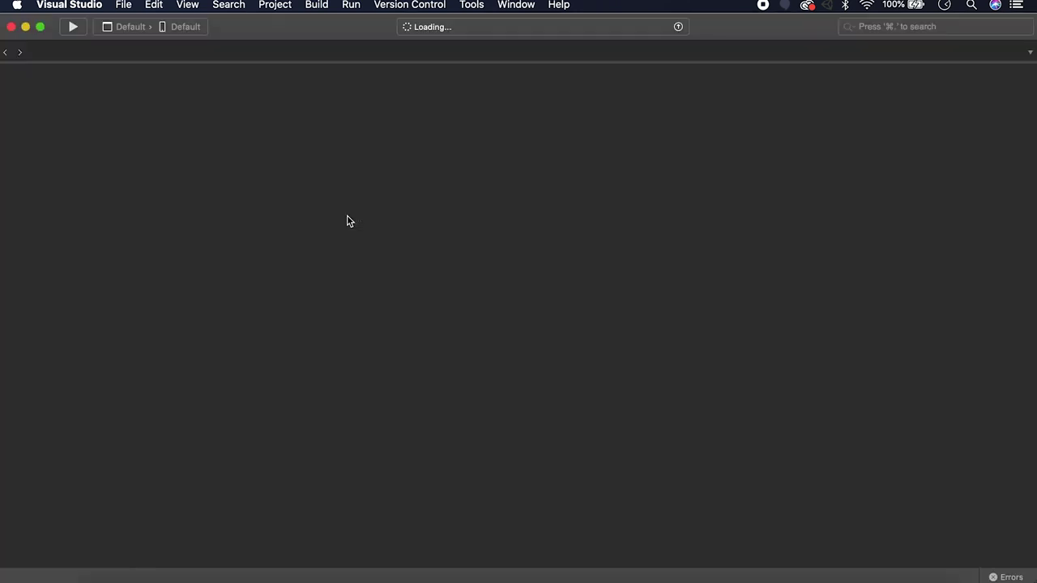
Replace API.cs's Start and Update methods with const string ENDPOINT holding the pasted CSV URL
left_click_drag(109, 274, 37, 160)
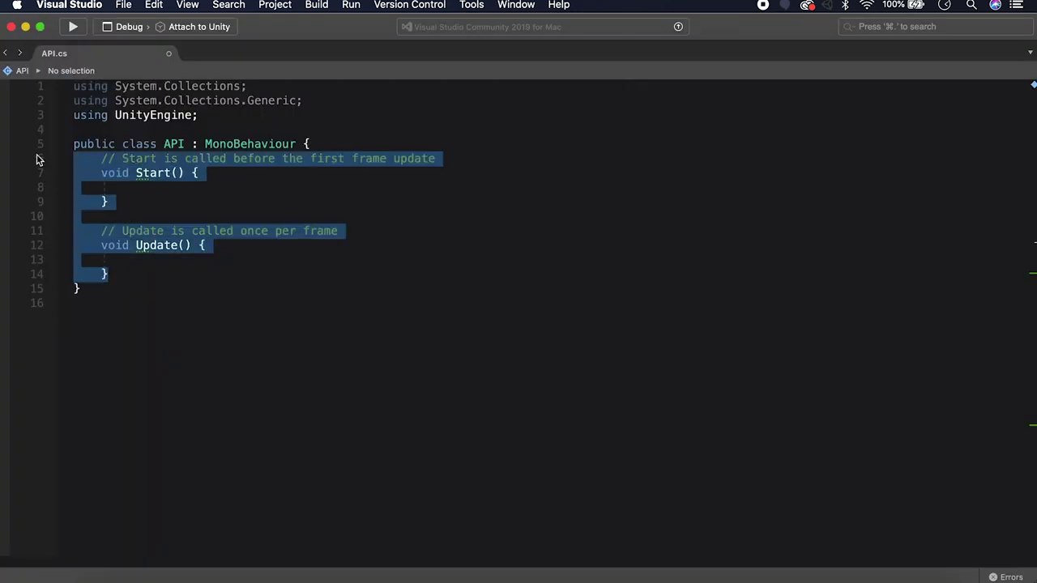
key("BackSpace")
key("Return")
key("Return")
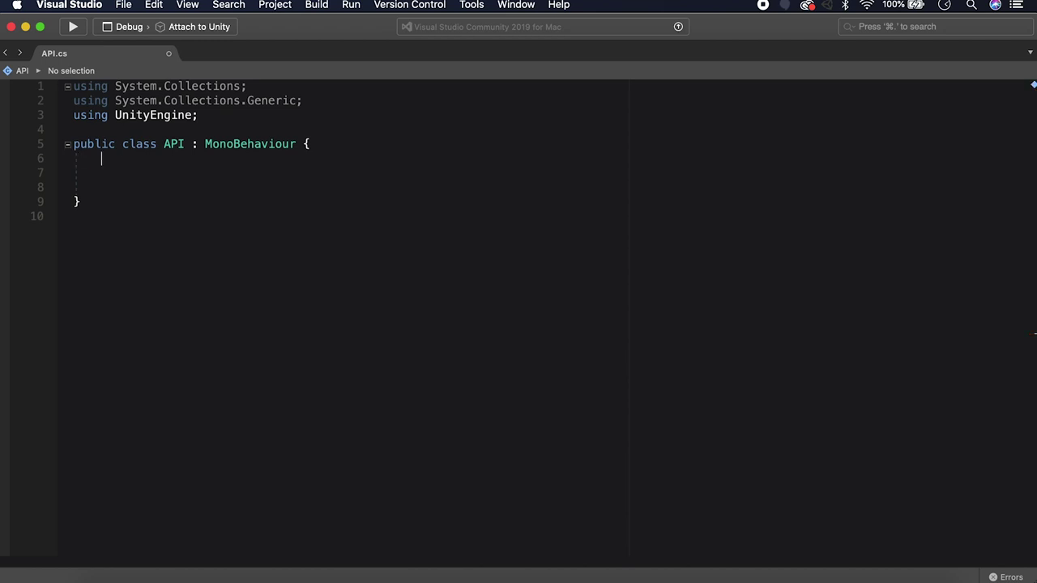
key("Return")
type("const string ENDPOINT = \"")
key("super+v")
key("Right")
End the ENDPOINT line and add public void GetTimeData() beginning with StartCoroutine(GetT
type(";")
left_click(127, 203)
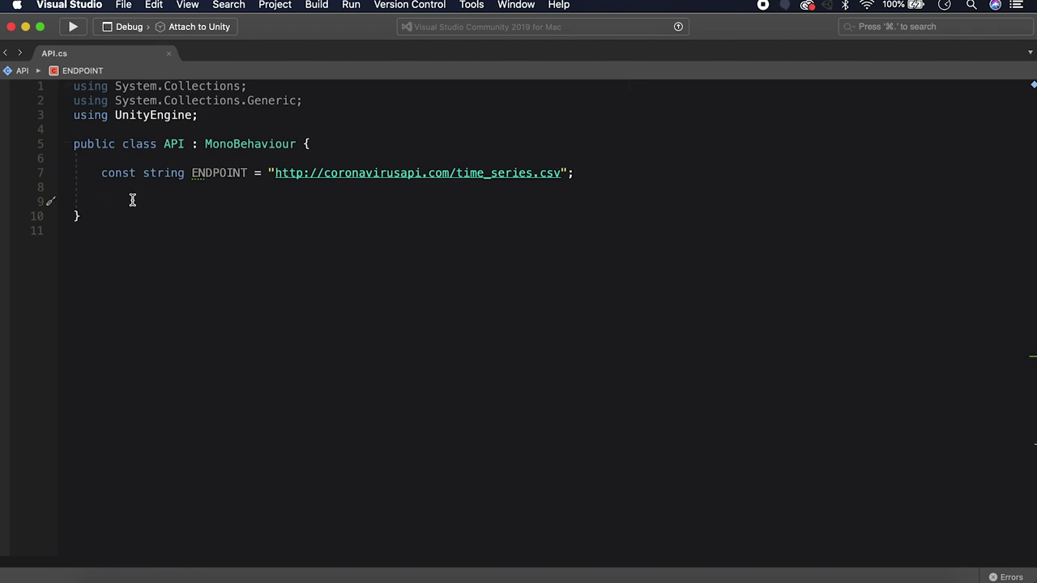
type("public void Get")
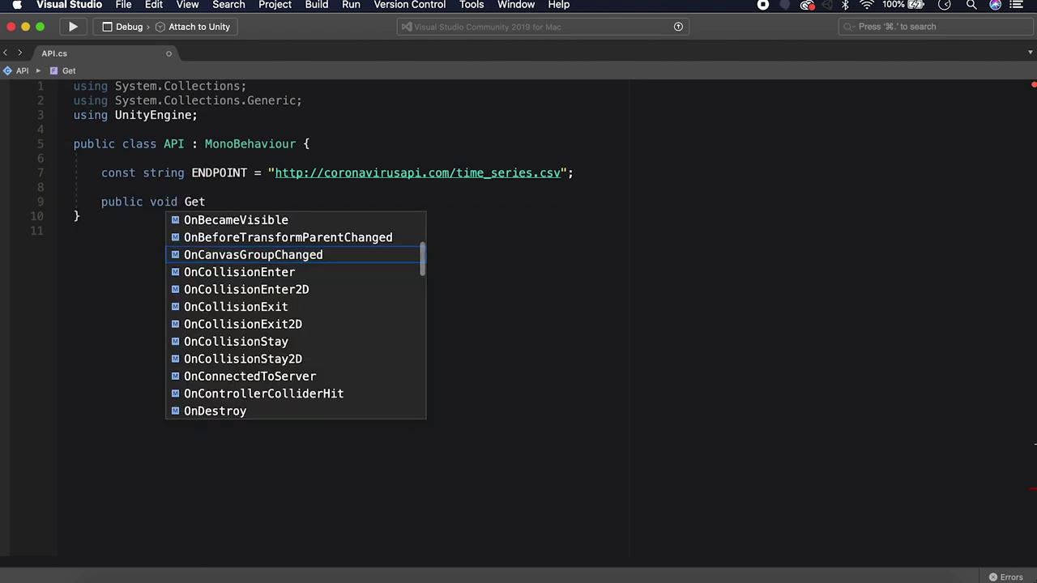
type("TimeData() {")
key("Return")
type("Start")
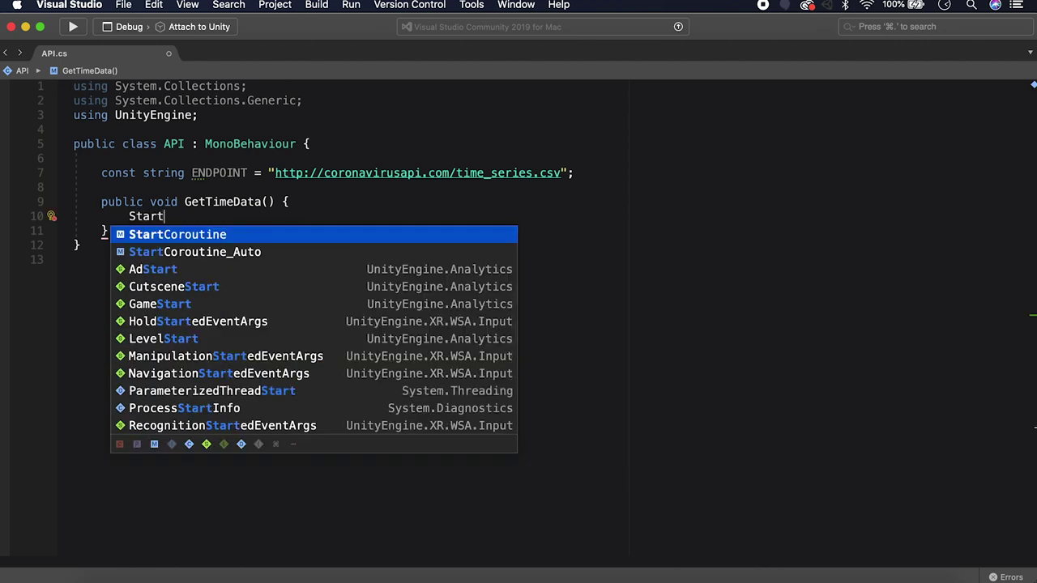
key("Return")
type("(")
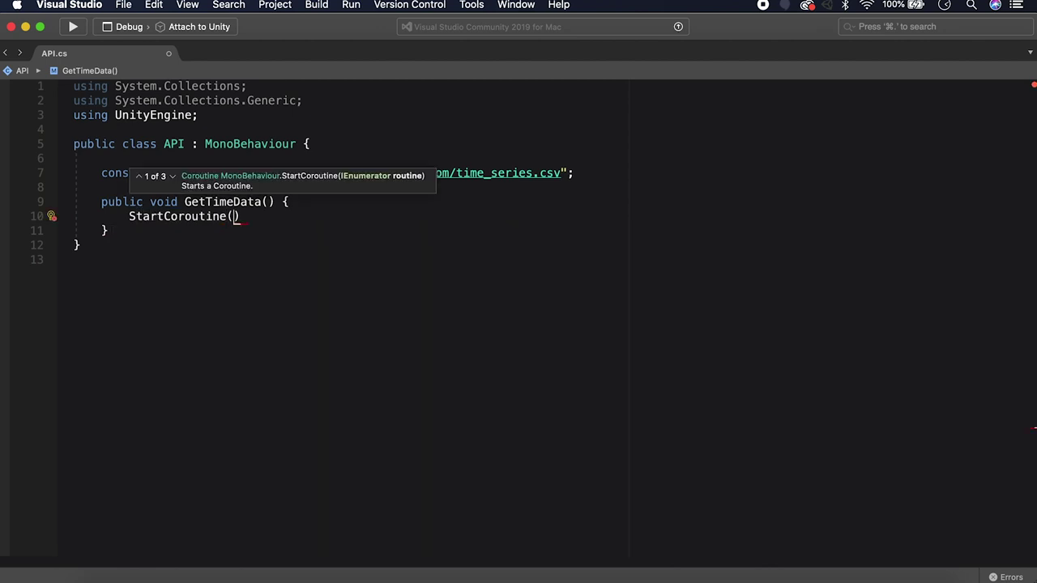